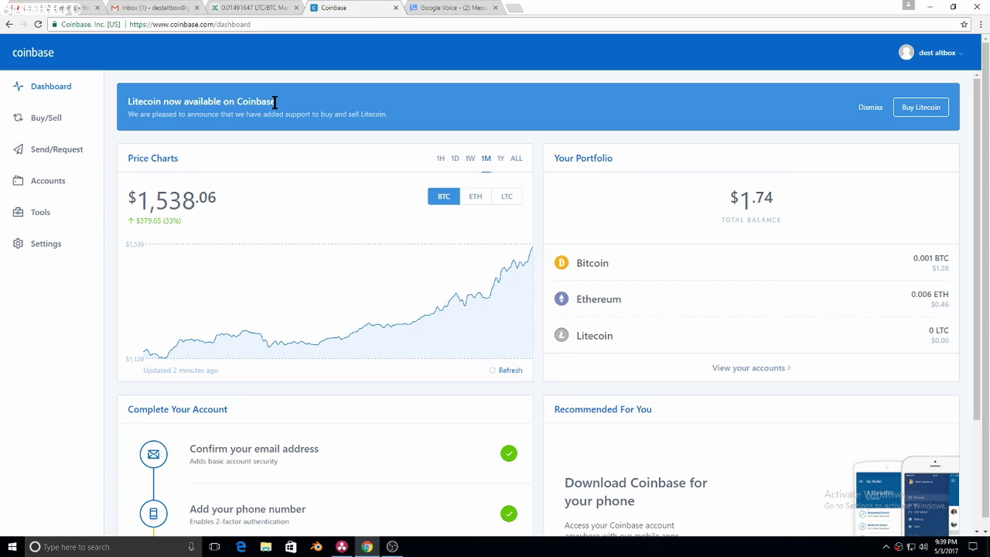
- Highlight the 'Litecoin now available on Coinbase' headline twice, then view Poloniex's LTC/BTC chart
{"action": "left_click_drag", "start_coordinate": [276, 101], "coordinate": [129, 101]}
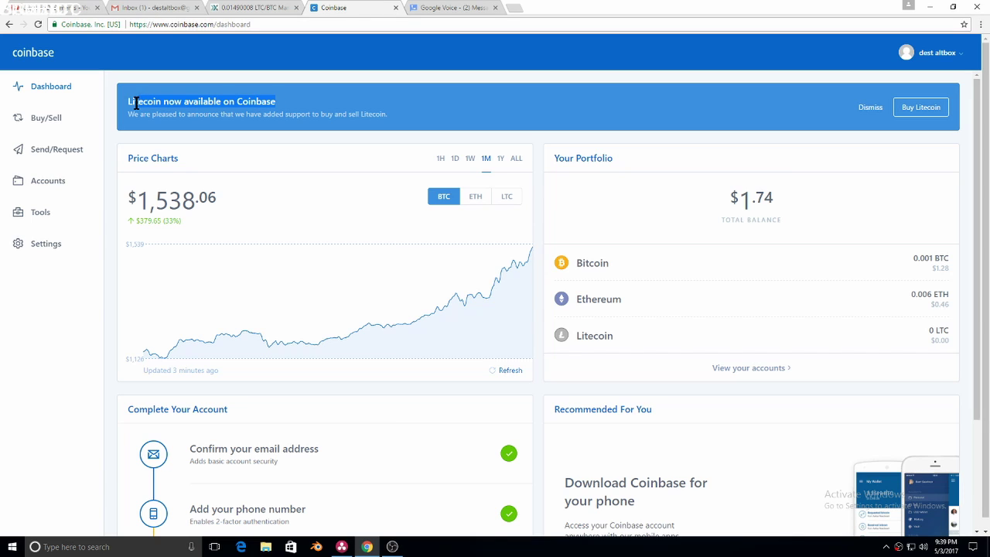
{"action": "left_click", "coordinate": [321, 94]}
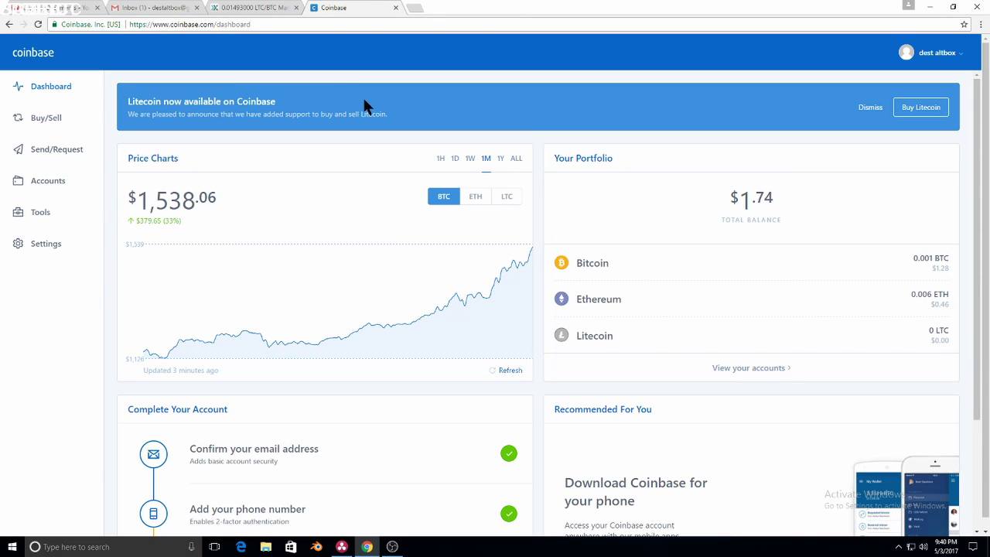
{"action": "left_click_drag", "start_coordinate": [277, 101], "coordinate": [124, 101]}
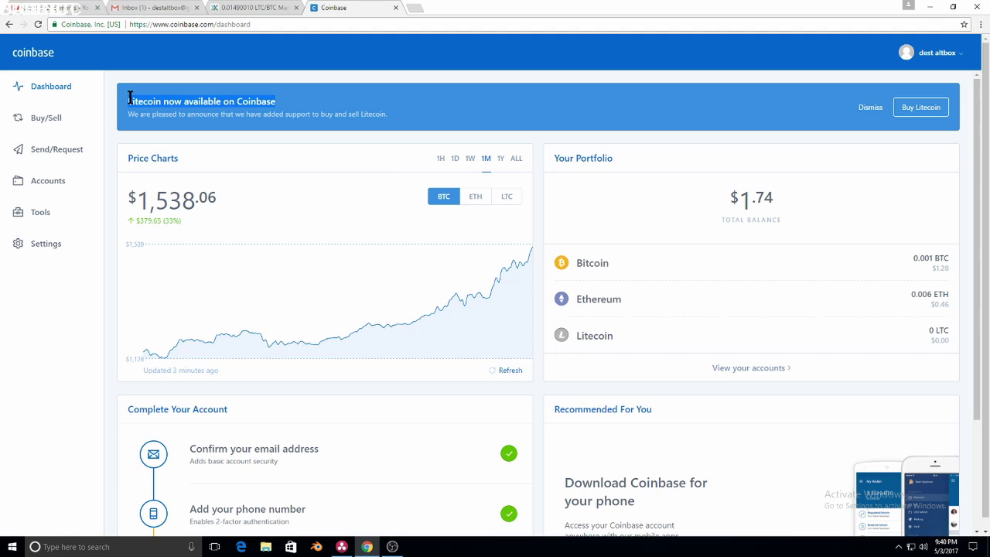
{"action": "left_click", "coordinate": [249, 7]}
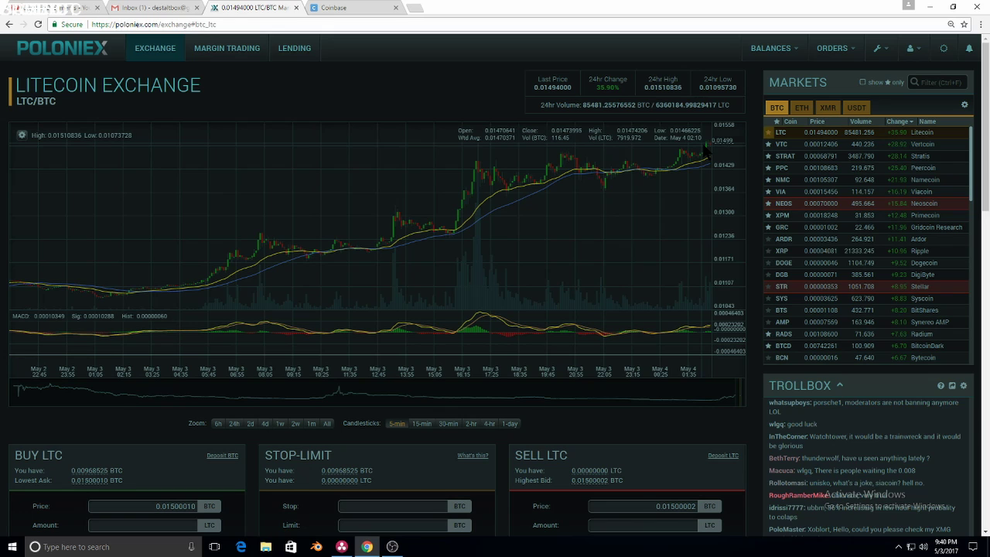
- Switch back to the Coinbase tab showing the Litecoin banner and $1.74 portfolio
{"action": "left_click", "coordinate": [356, 8]}
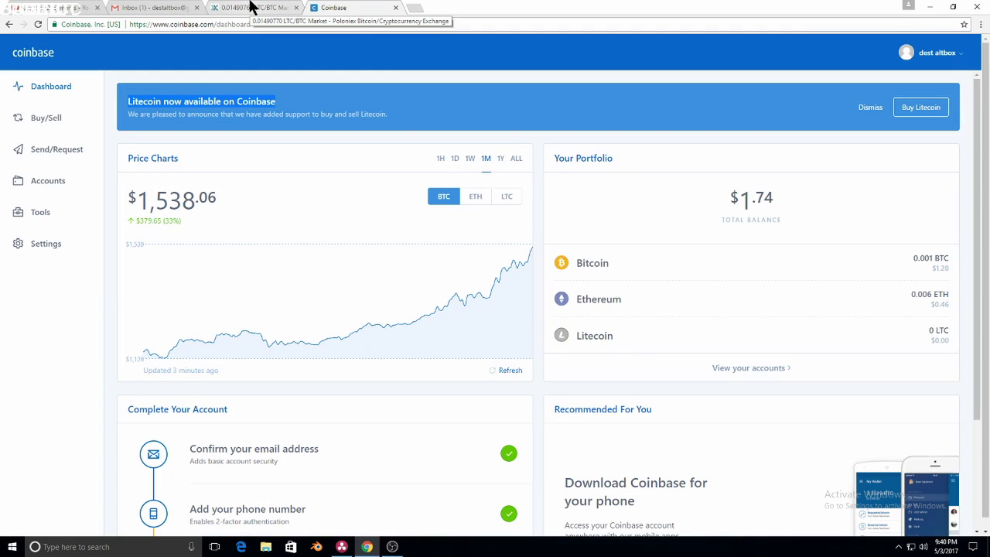